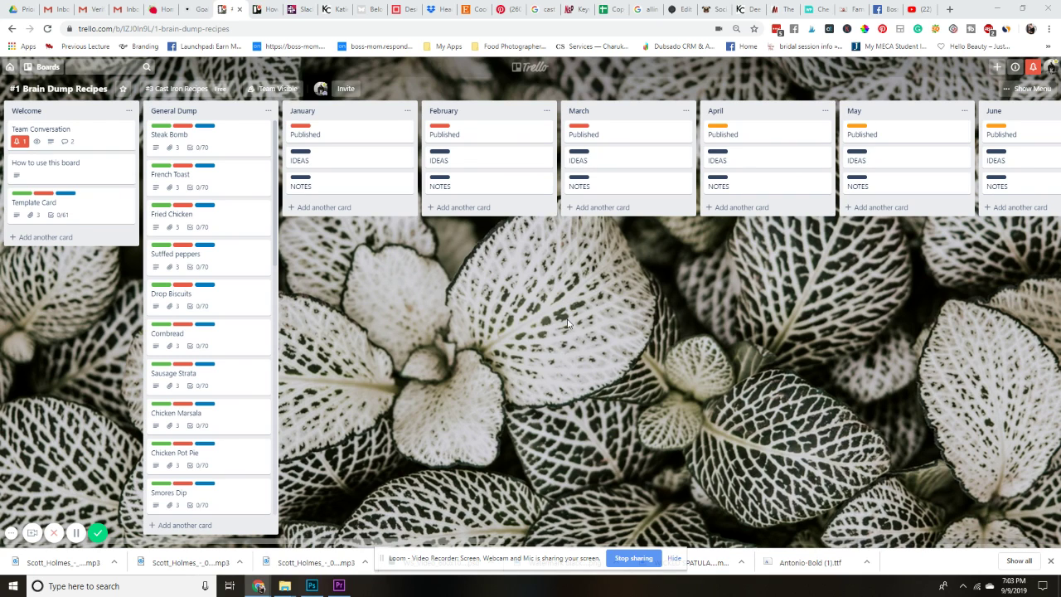
# Open the #3 Cast Iron Recipes team from the boards overview and view its boards and member list.
pyautogui.click(23, 69)
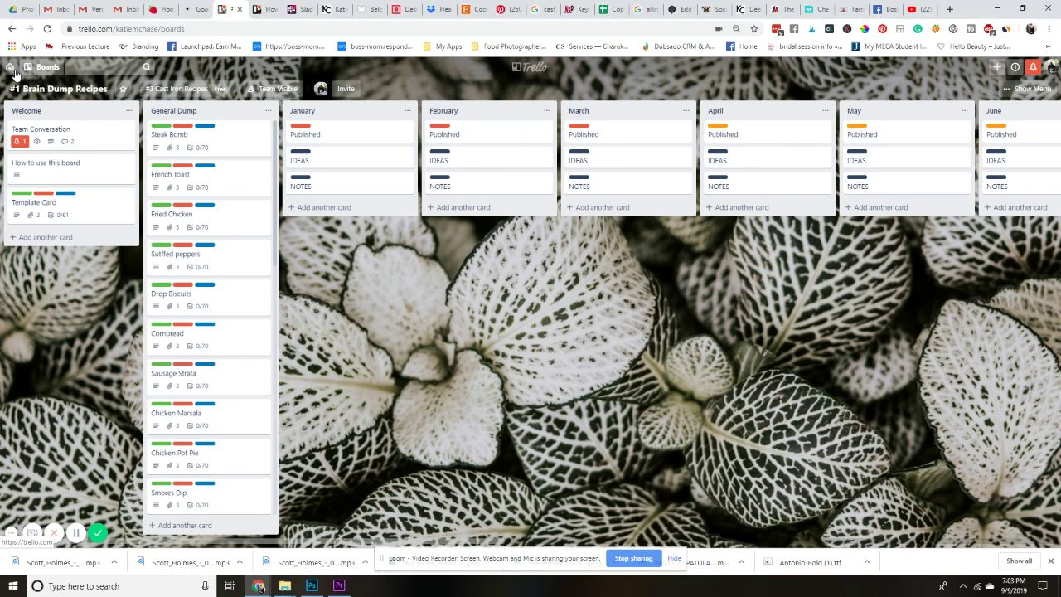
pyautogui.scroll(-7, 489, 269)
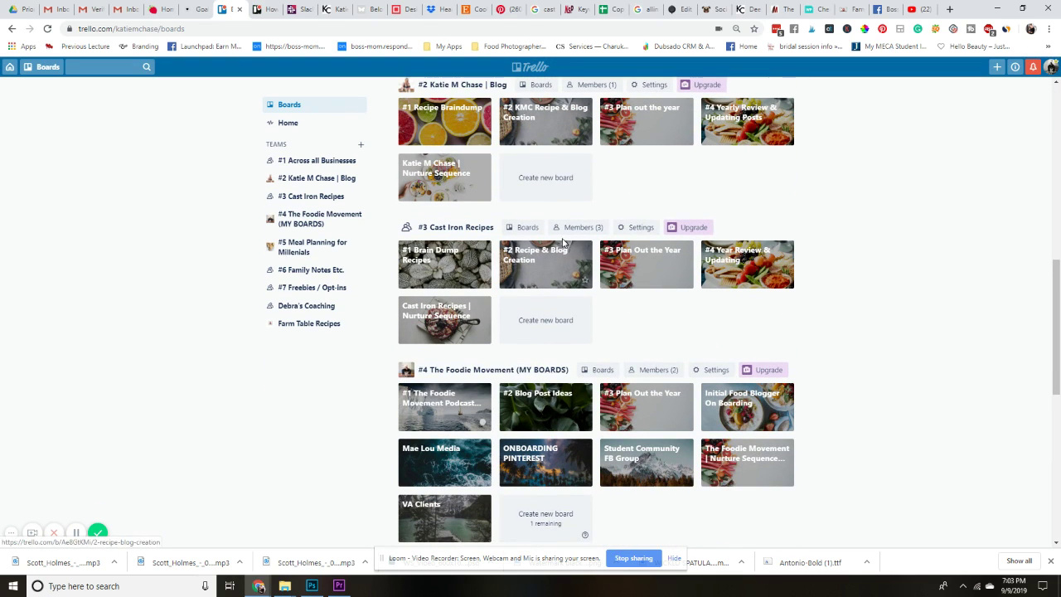
pyautogui.click(575, 232)
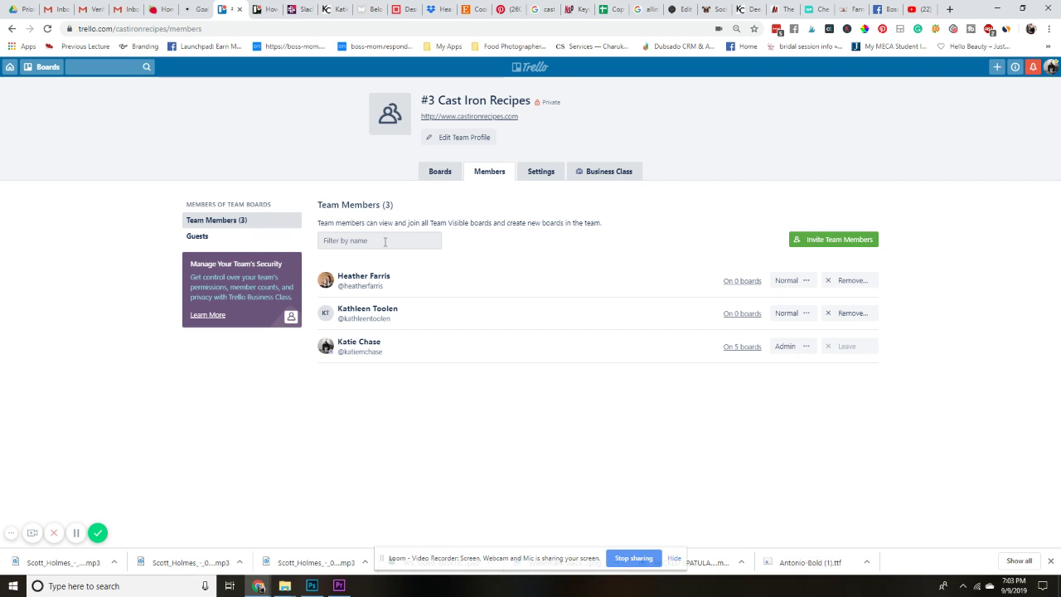
pyautogui.click(440, 171)
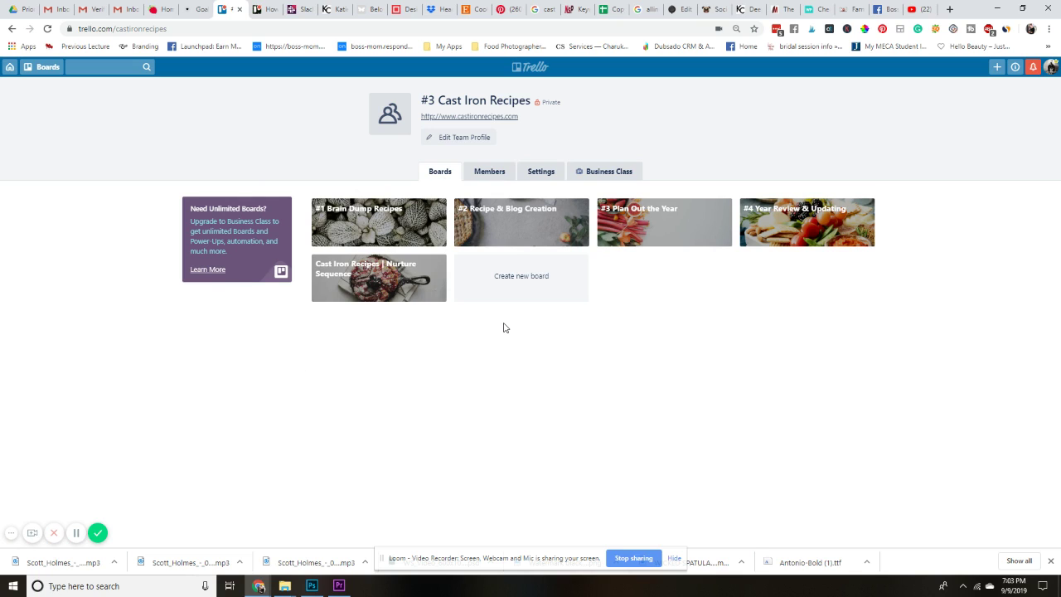
pyautogui.click(487, 175)
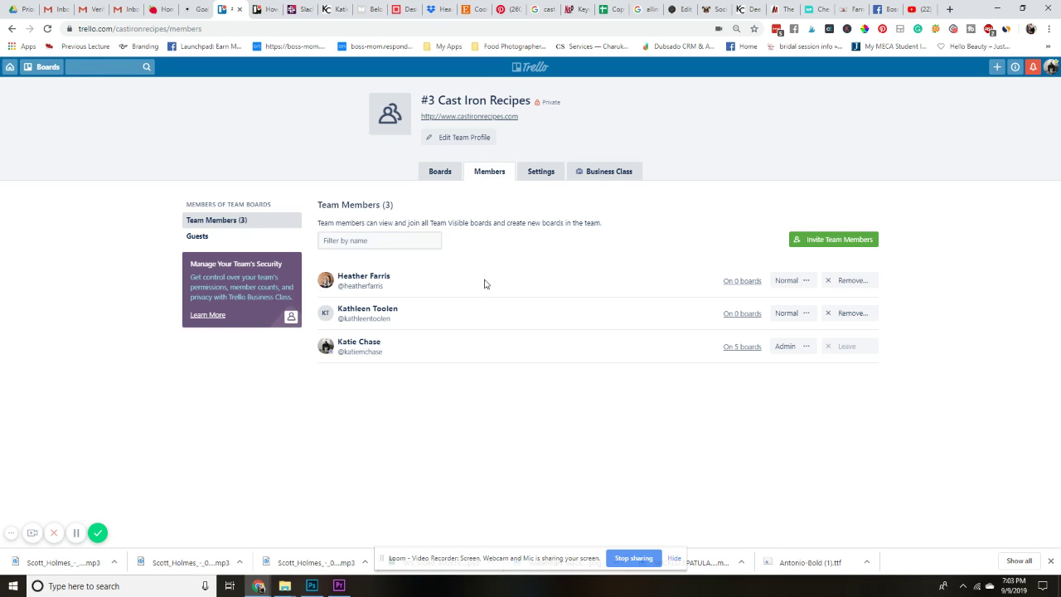
# View the removal and permission options of the first listed team member, closing both without making a change.
pyautogui.click(387, 239)
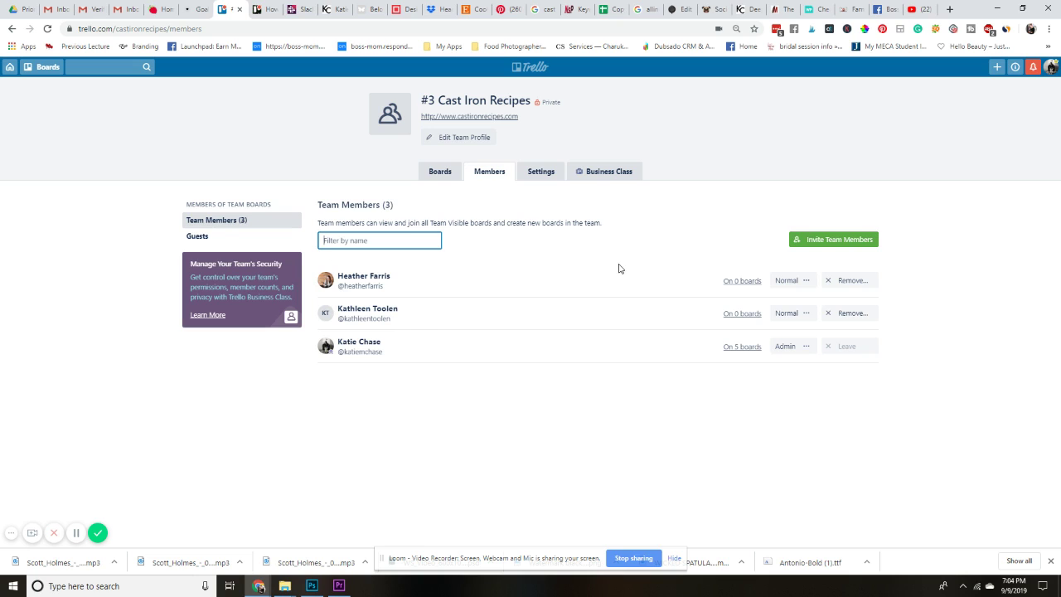
pyautogui.click(825, 280)
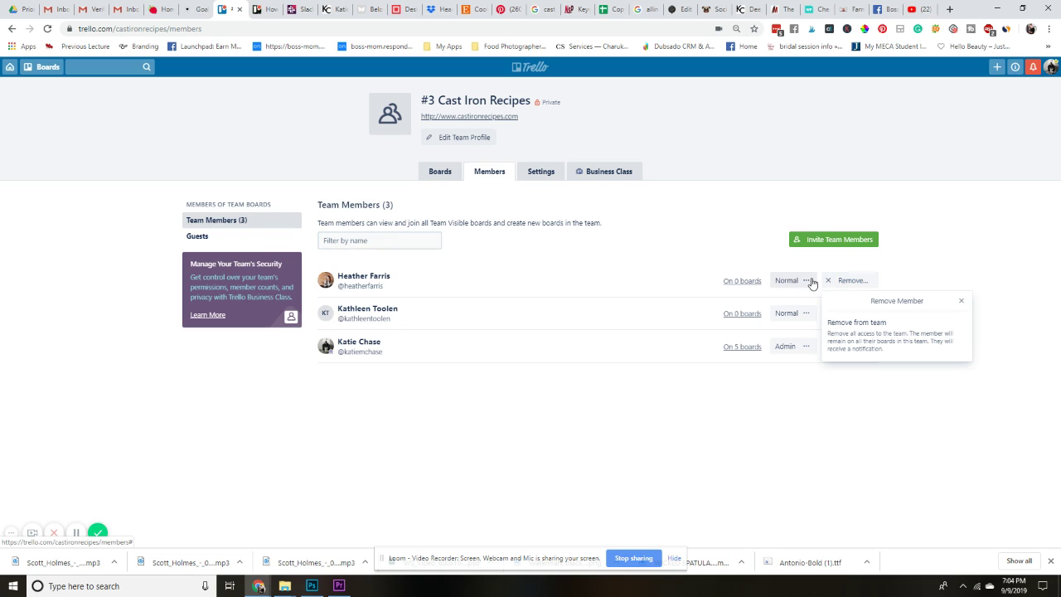
pyautogui.click(932, 276)
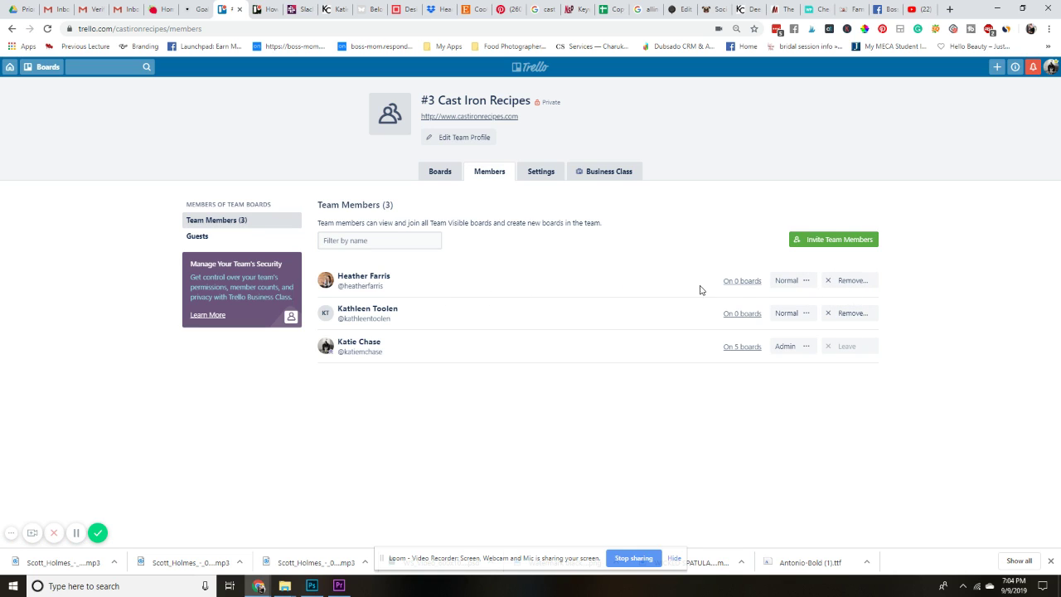
pyautogui.click(794, 283)
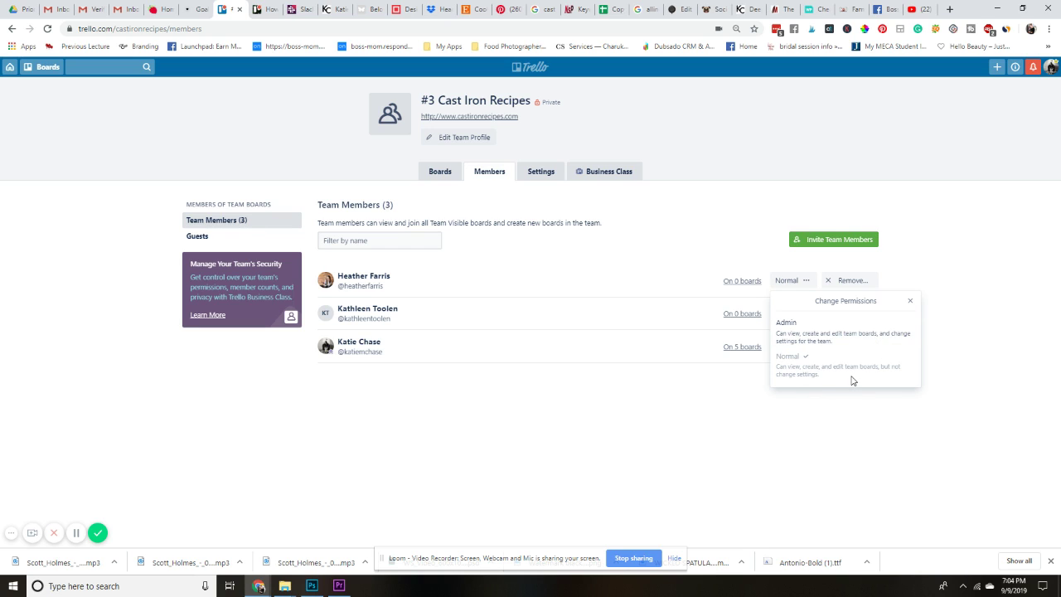
pyautogui.click(951, 349)
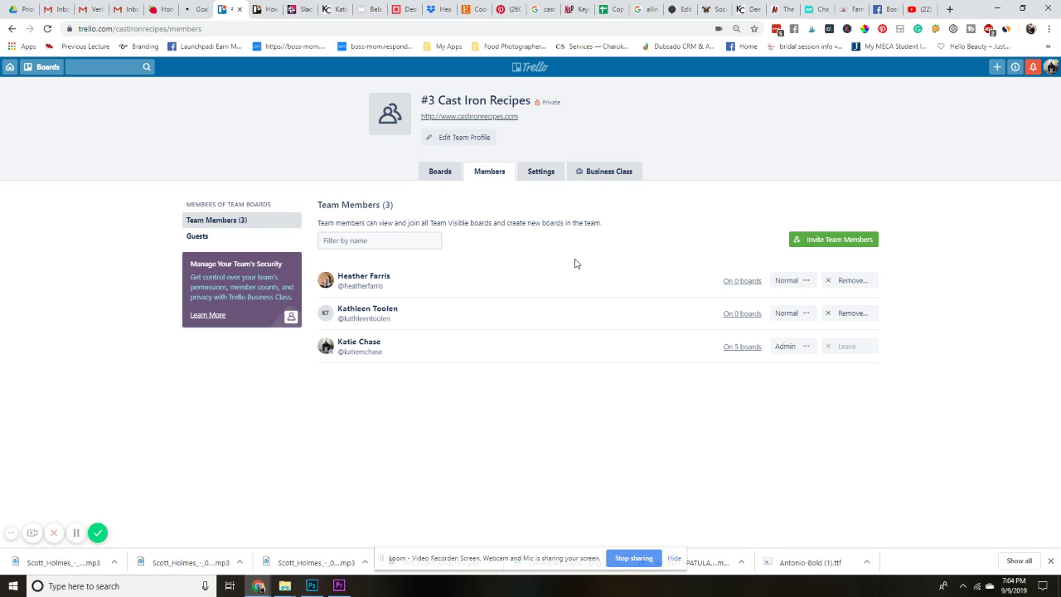
# Check the team's settings, and open the #1 Brain Dump Recipes board from the team's boards.
pyautogui.click(537, 177)
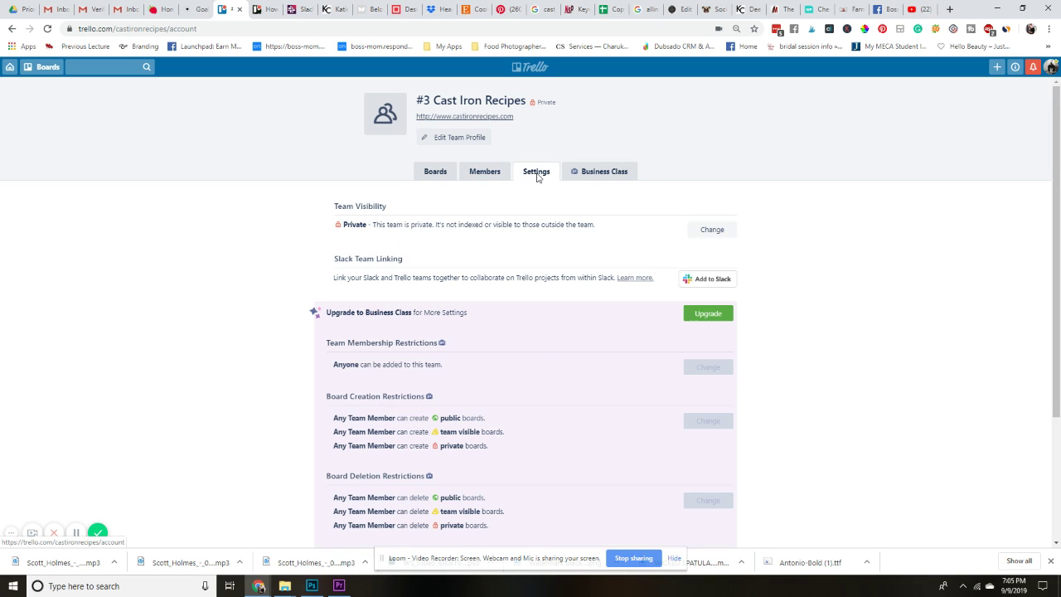
pyautogui.click(431, 172)
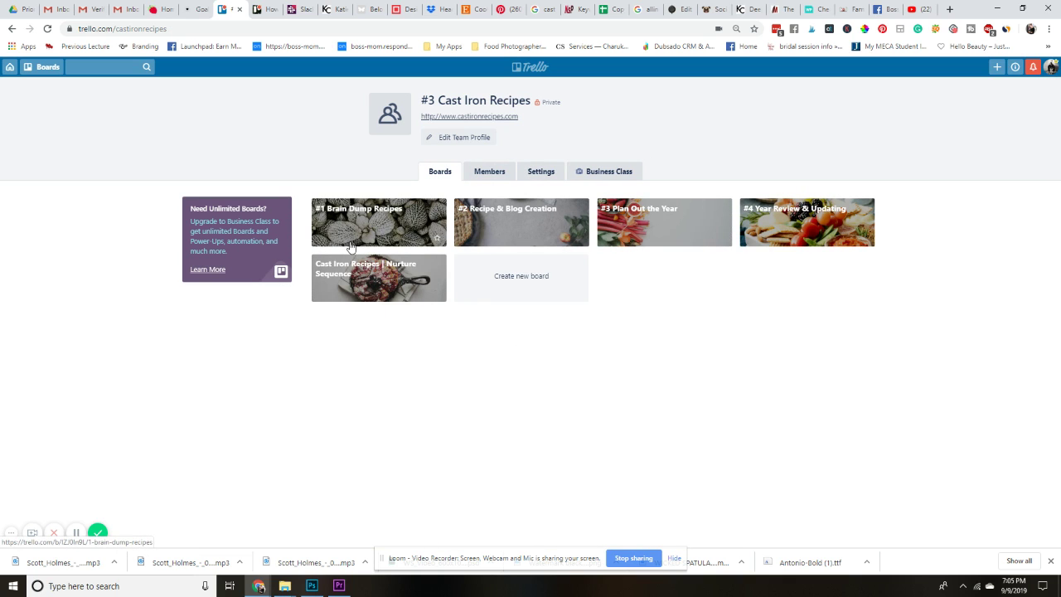
pyautogui.click(388, 229)
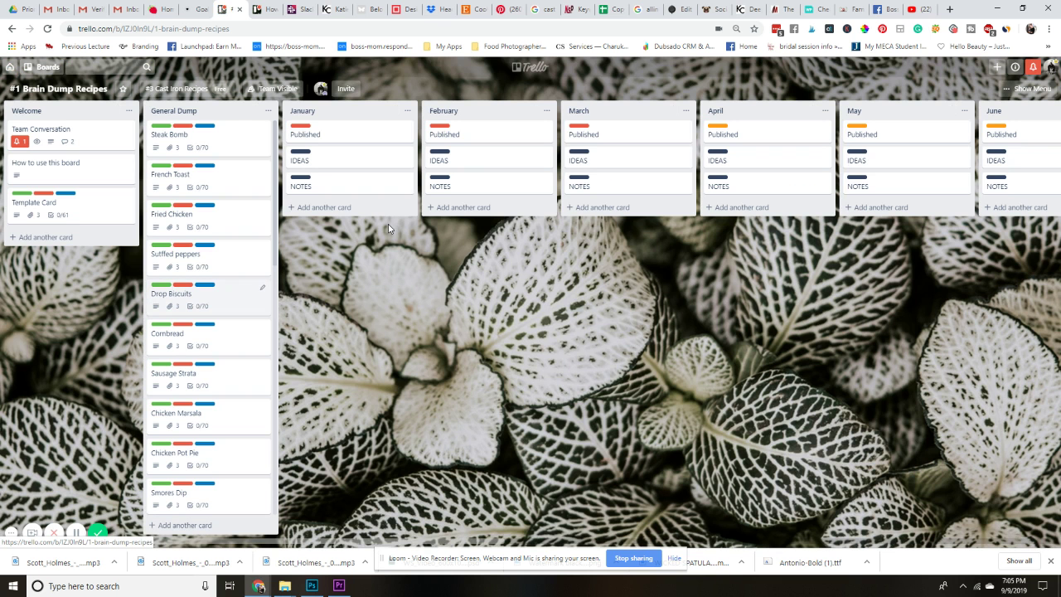
pyautogui.click(12, 29)
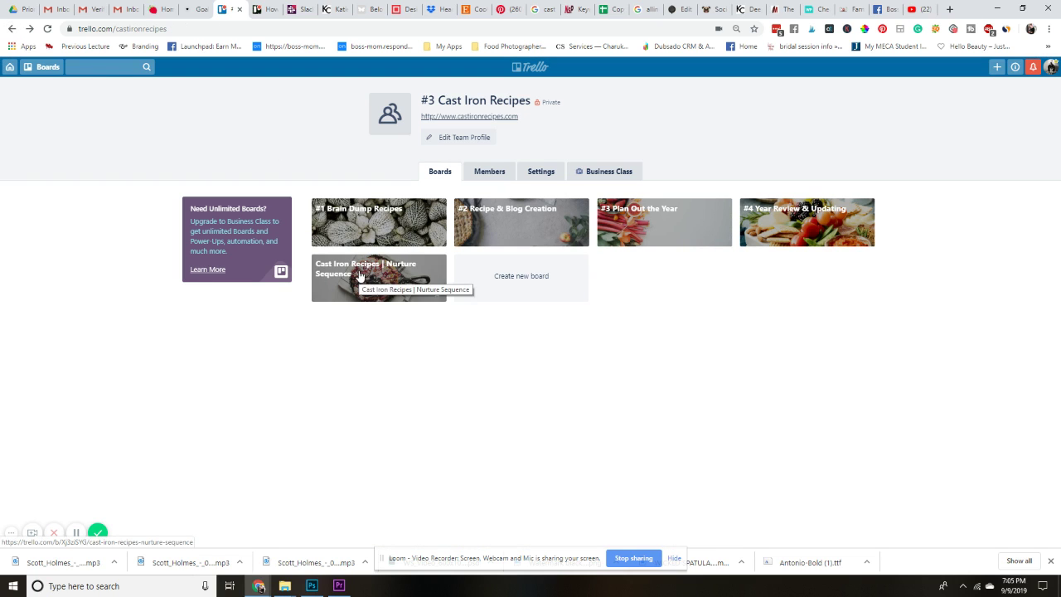
pyautogui.click(397, 225)
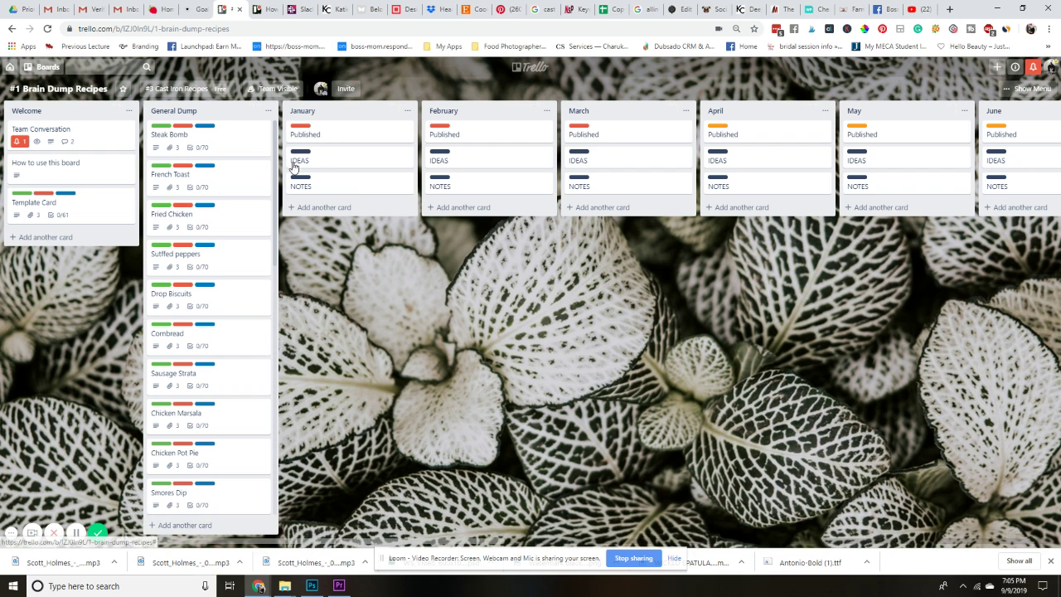
# View the options for inviting team members to the #1 Brain Dump Recipes board and close them without inviting anyone.
pyautogui.click(340, 89)
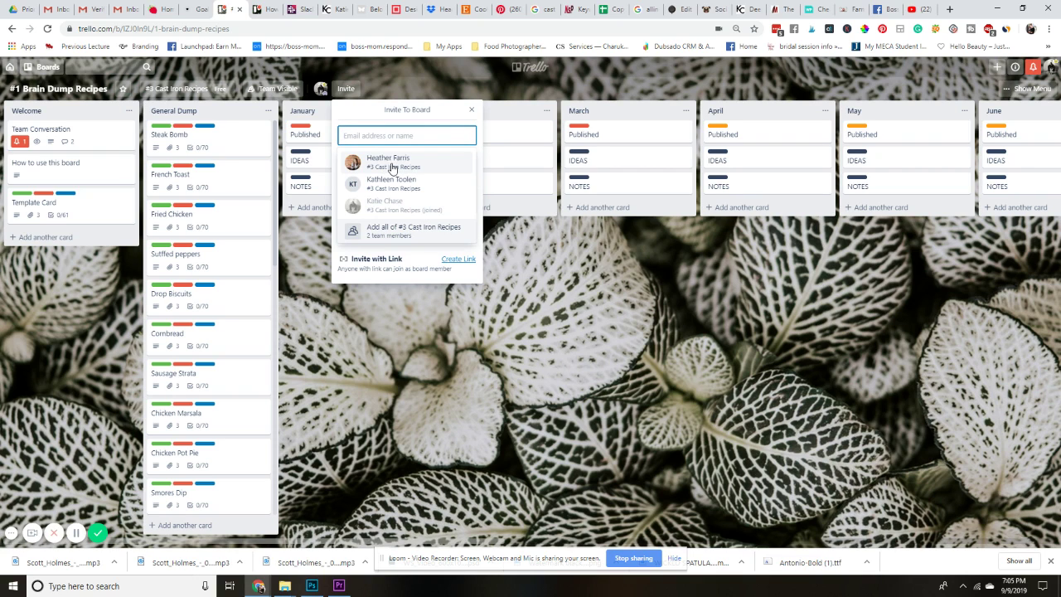
pyautogui.click(472, 111)
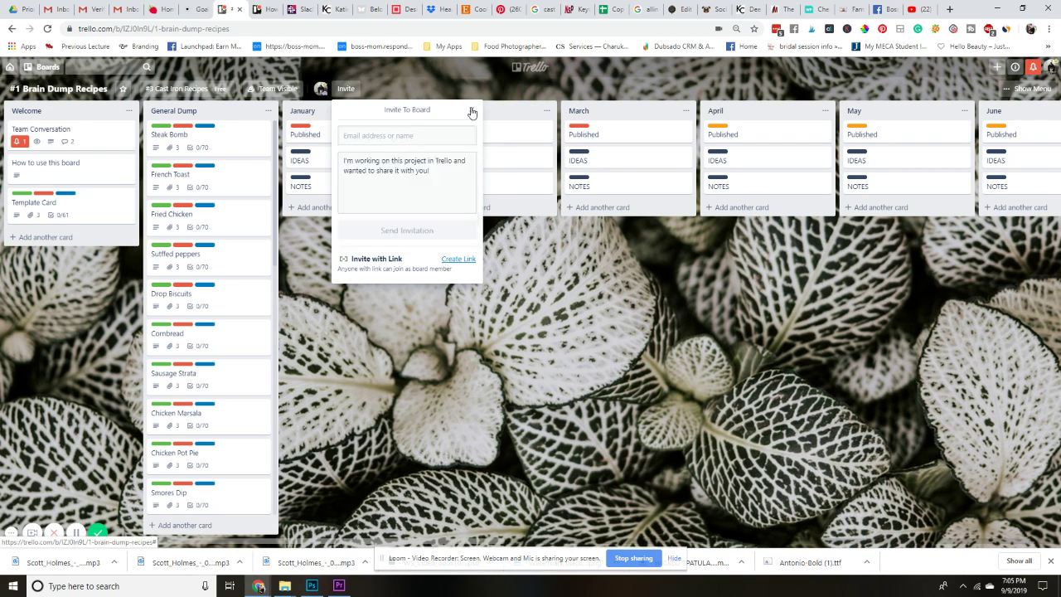
pyautogui.click(345, 88)
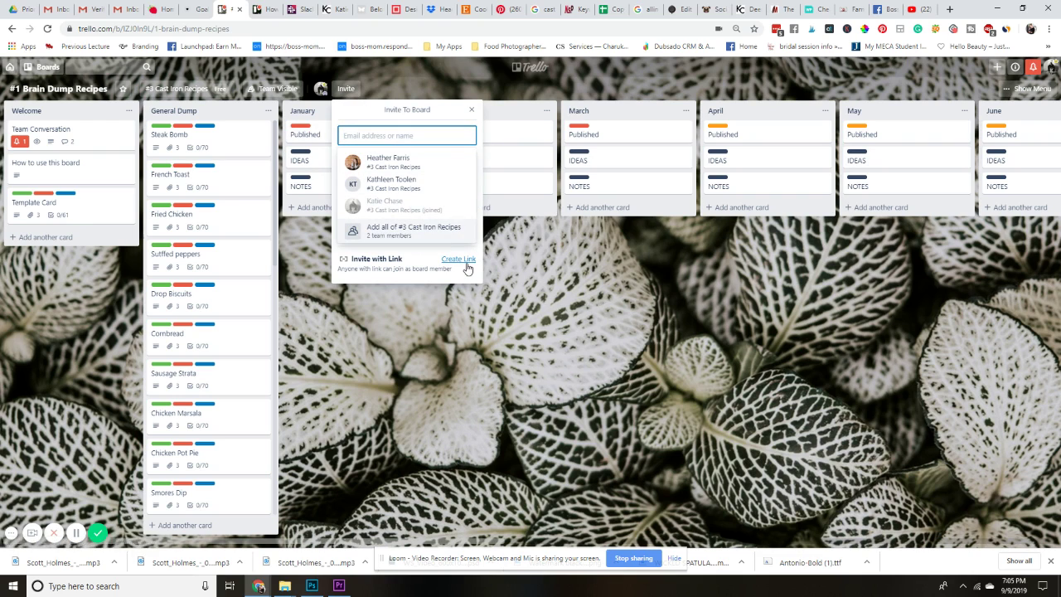
pyautogui.click(481, 309)
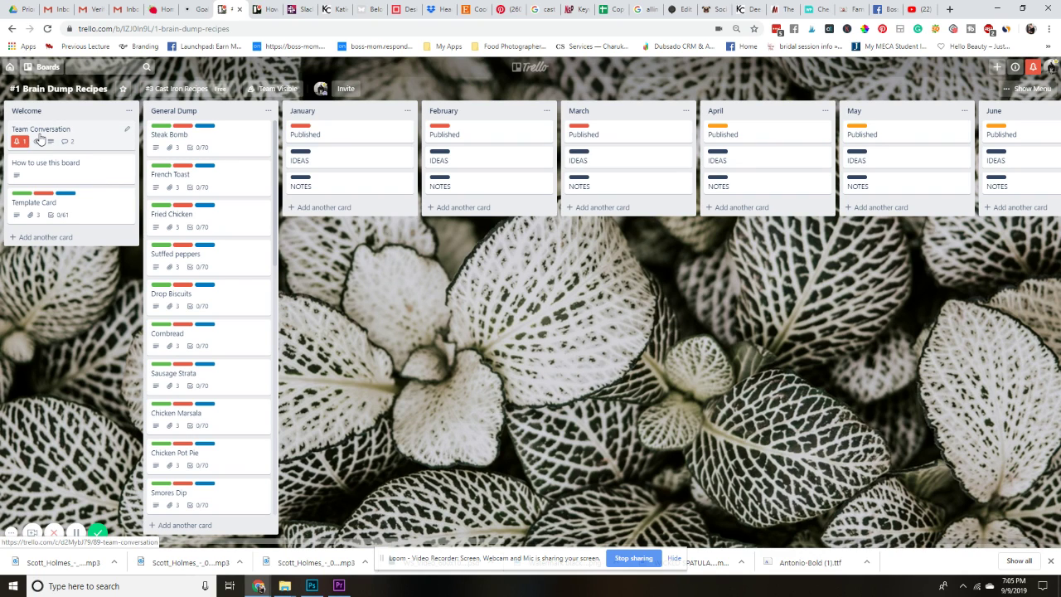
# Read the Team Conversation card in the Welcome list, and look through the General Dump recipe cards to the end.
pyautogui.click(73, 133)
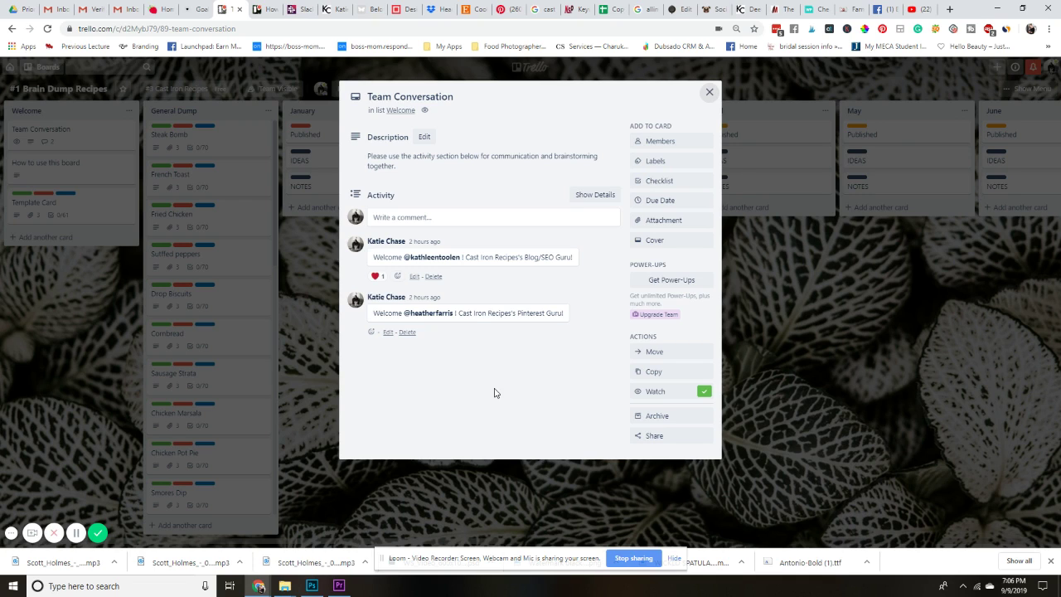
pyautogui.click(709, 93)
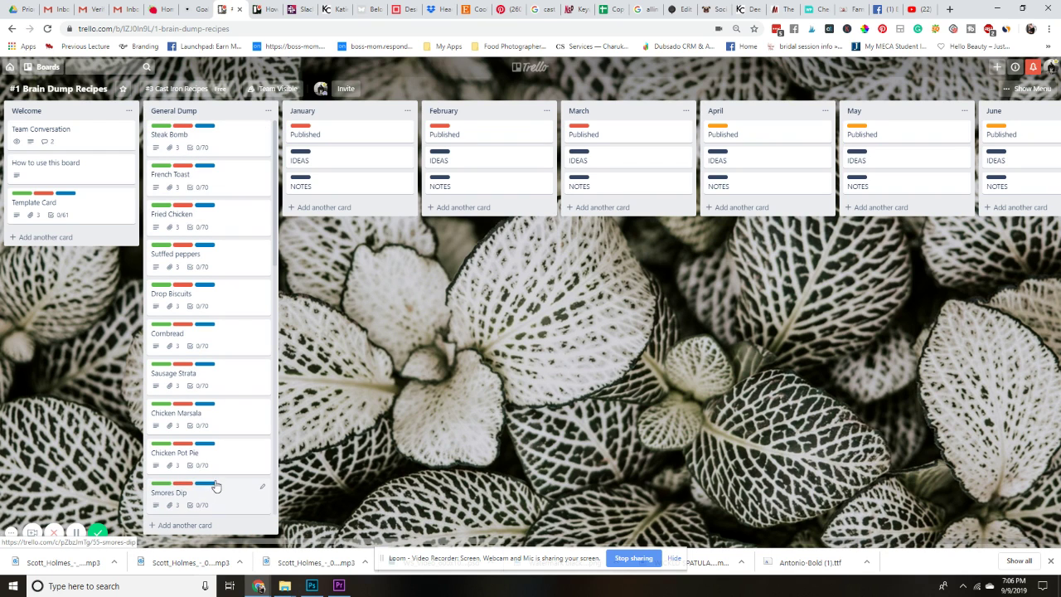
pyautogui.scroll(-10, 212, 313)
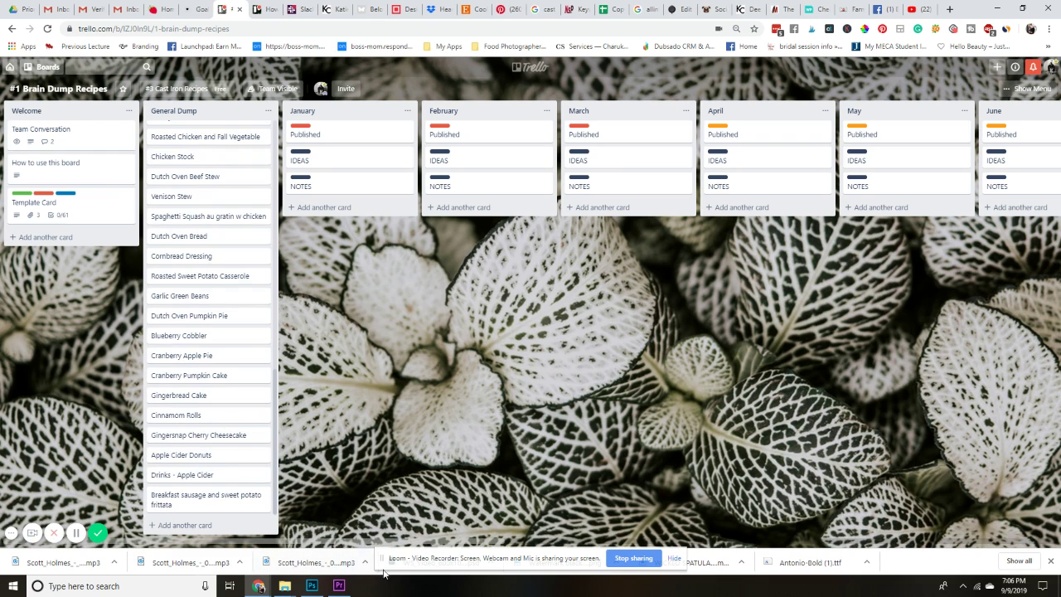
# View the Apple Crisp card in the September list, close it and return to the Welcome list.
pyautogui.moveTo(348, 547); pyautogui.dragTo(779, 522)
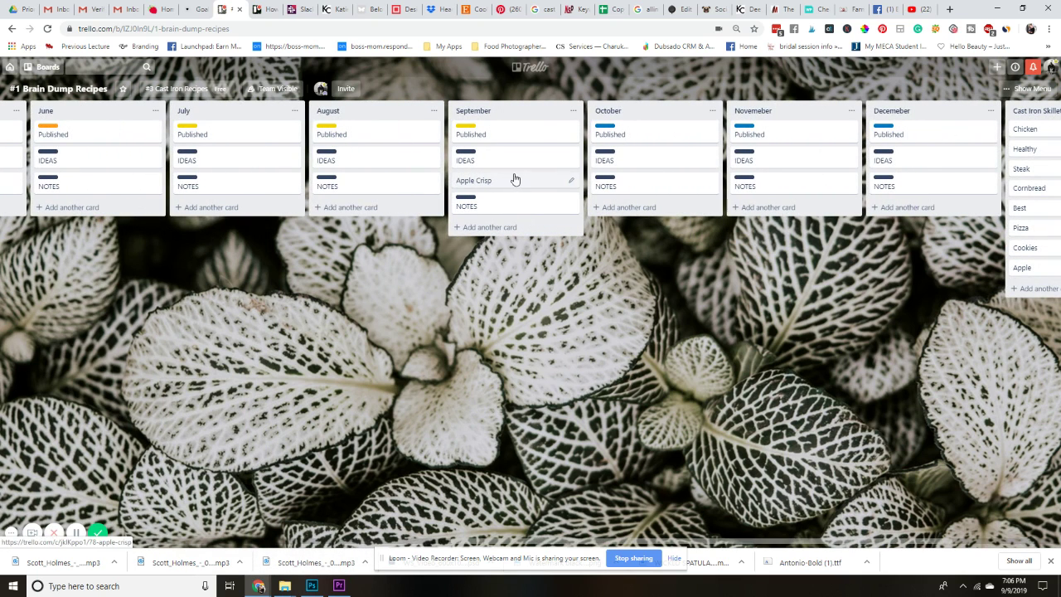
pyautogui.click(487, 189)
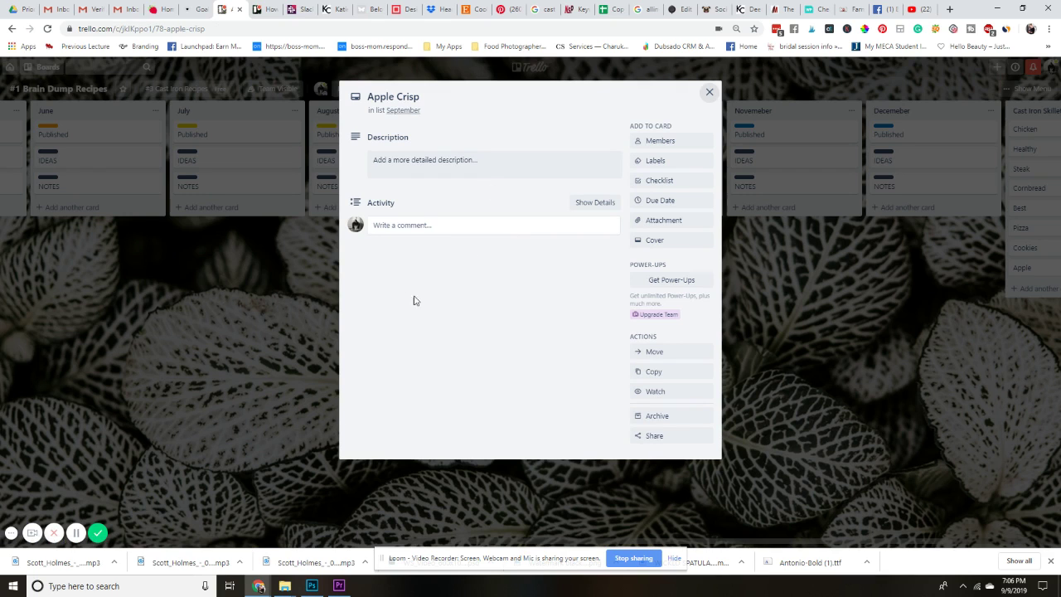
pyautogui.click(710, 92)
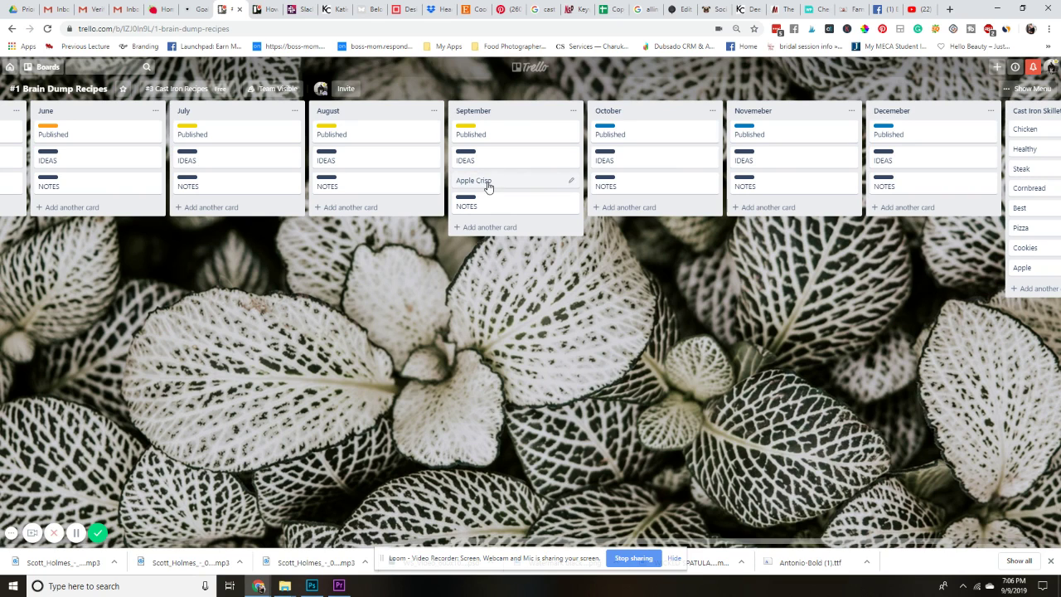
pyautogui.moveTo(512, 537); pyautogui.dragTo(4, 553)
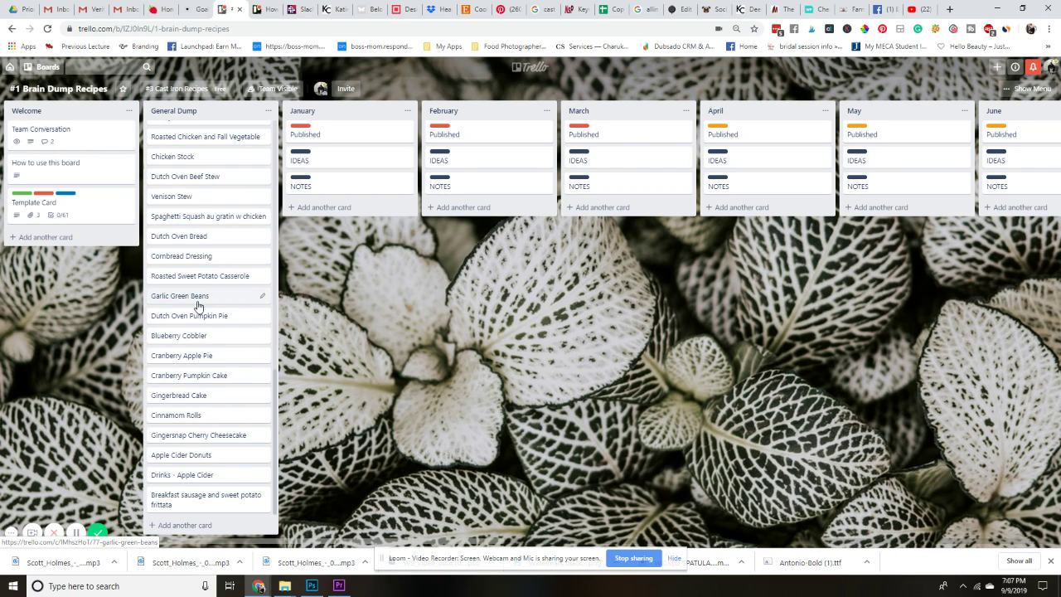
# Reopen the Team Conversation card to check its Watch option, and close the card.
pyautogui.click(76, 146)
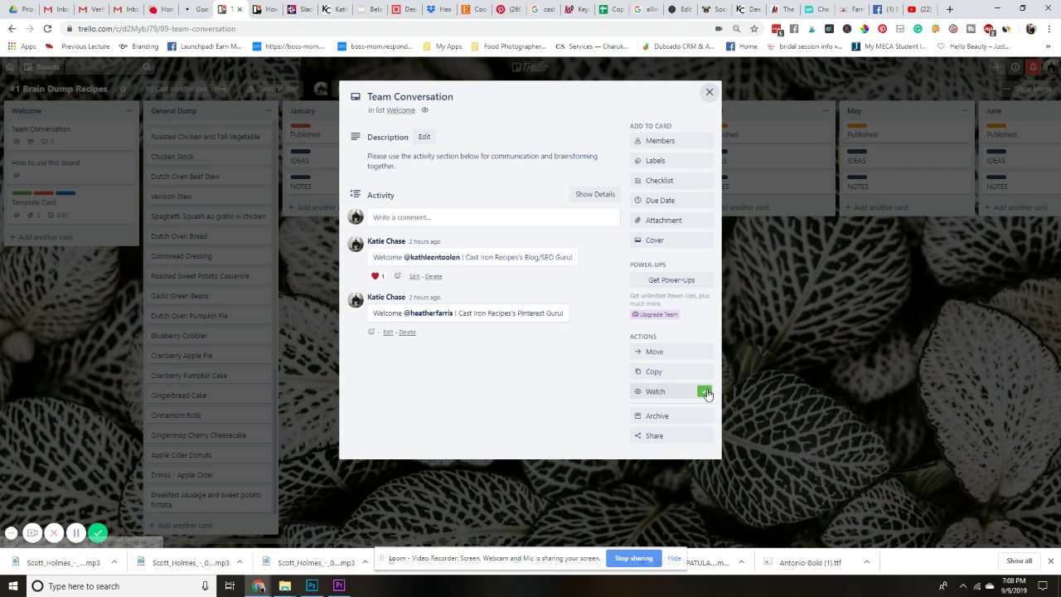
pyautogui.click(788, 397)
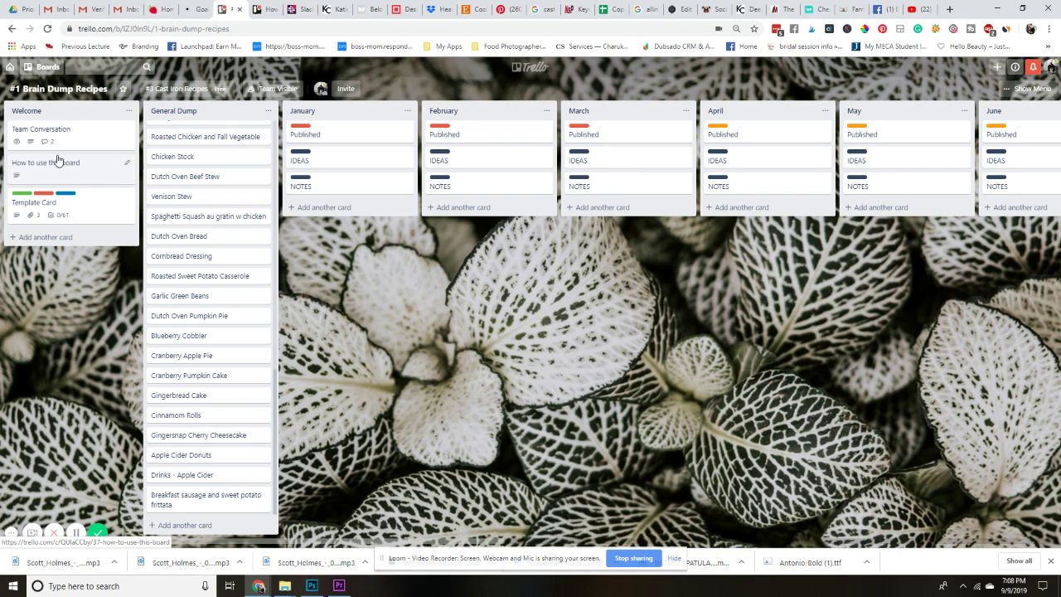
pyautogui.moveTo(19, 178)
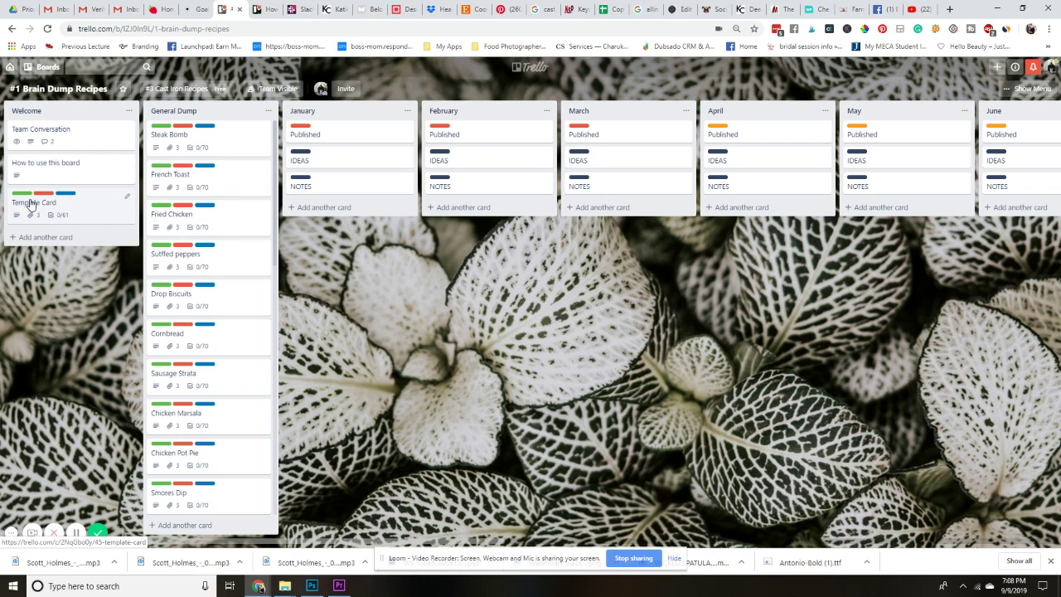
# Look through the recipe cards in the General Dump list down to the last ones.
pyautogui.scroll(-1, 210, 431)
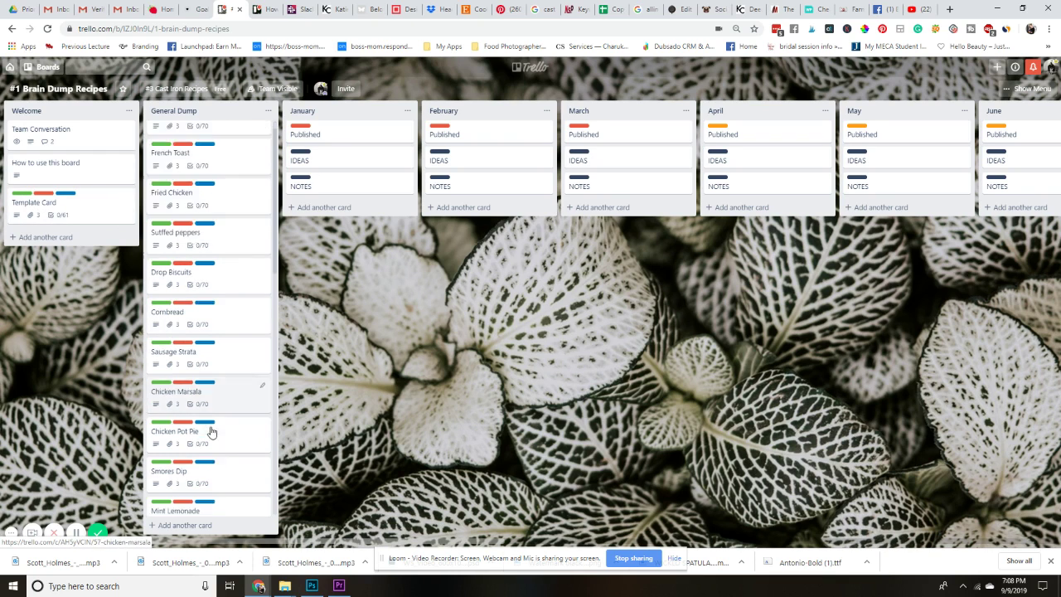
pyautogui.scroll(-10, 210, 431)
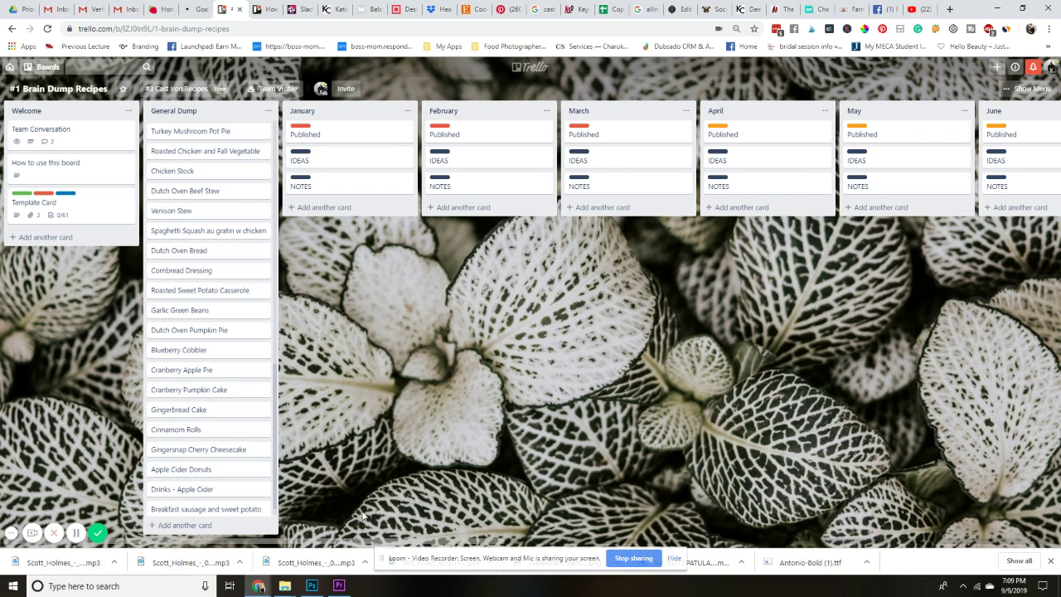
pyautogui.hscroll(1, 362, 543)
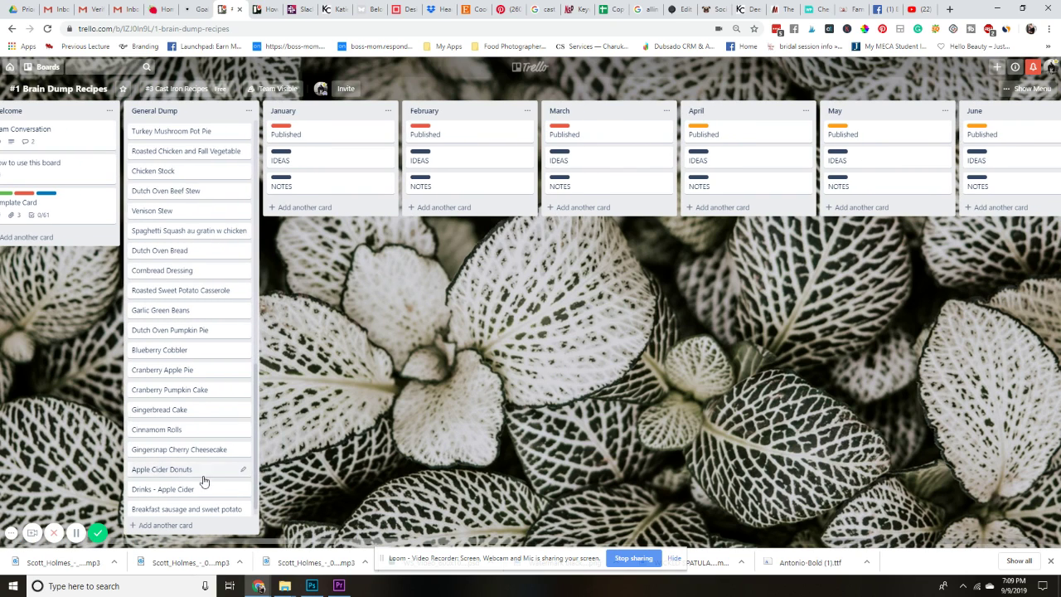
pyautogui.moveTo(324, 545); pyautogui.dragTo(222, 524)
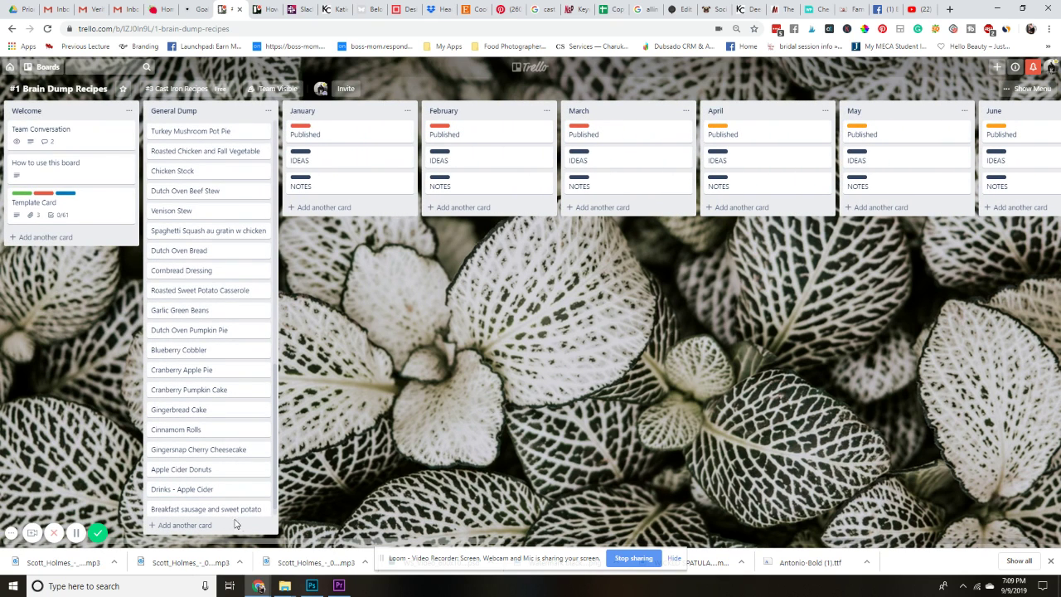
# Recheck the Apple Crisp card under September, and look over the remaining months before returning to the Welcome list.
pyautogui.moveTo(369, 532); pyautogui.dragTo(743, 508)
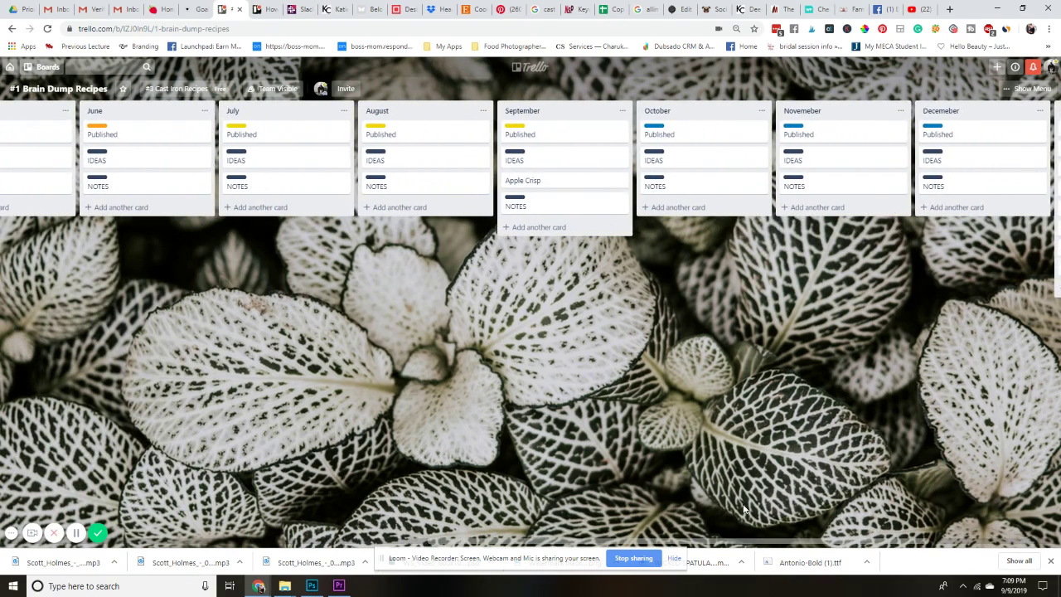
pyautogui.click(556, 182)
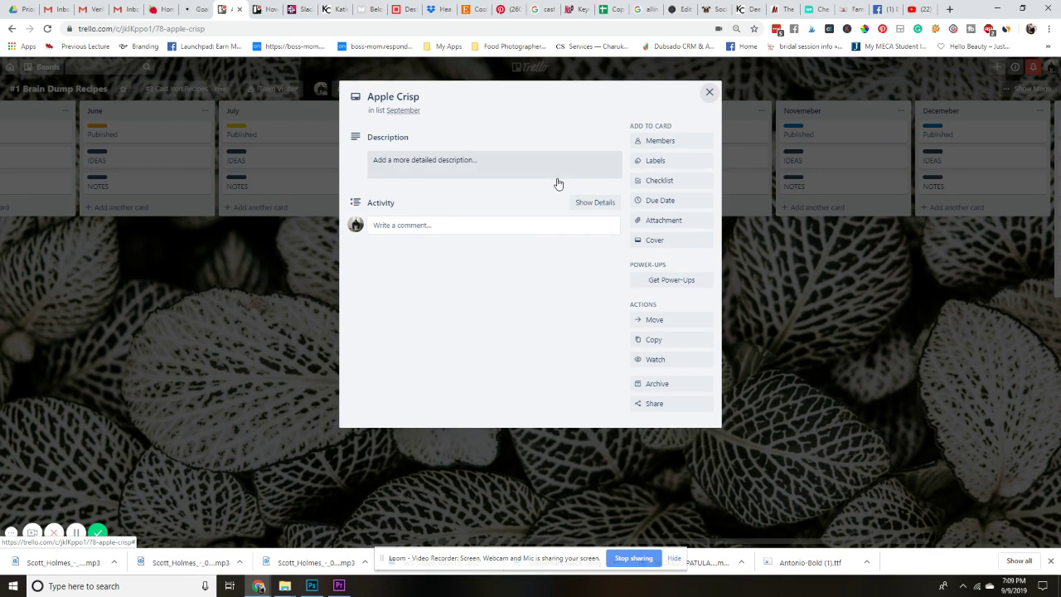
pyautogui.click(710, 93)
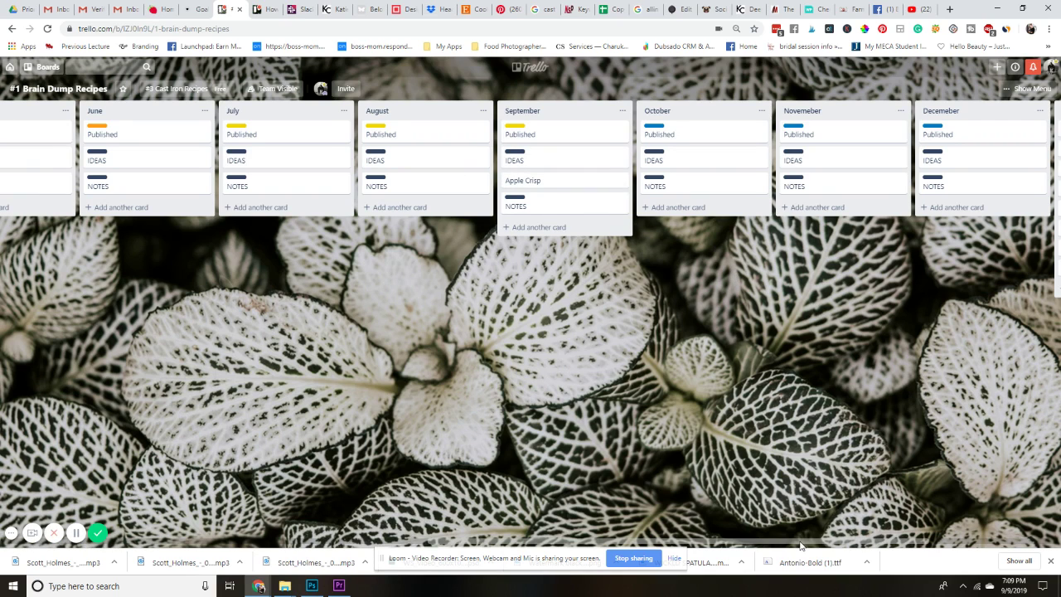
pyautogui.moveTo(800, 544)
pyautogui.mouseDown()
pyautogui.moveTo(783, 544)
pyautogui.moveTo(806, 543)
pyautogui.mouseUp()
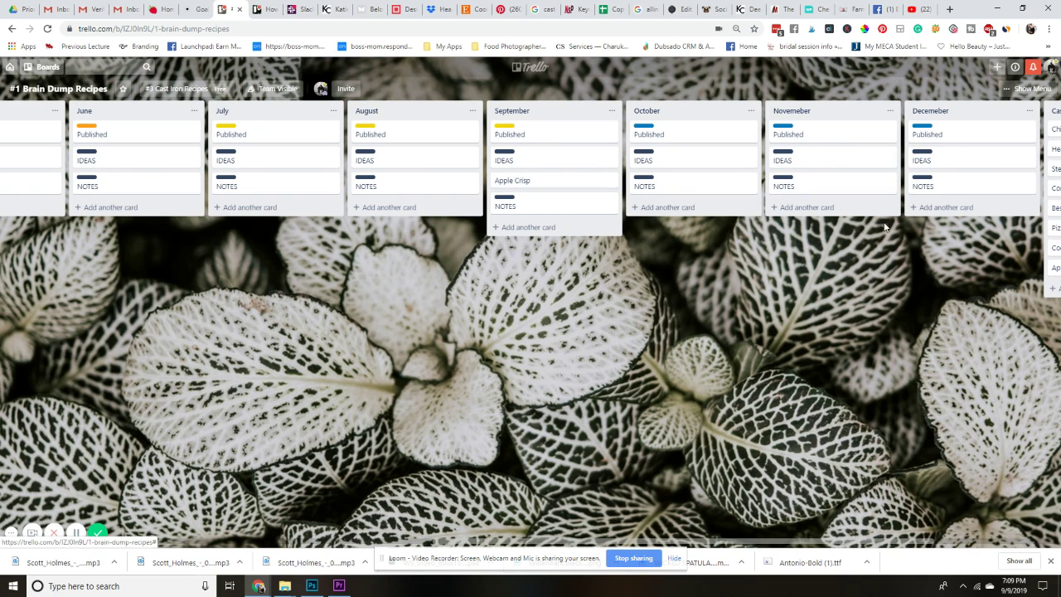
pyautogui.moveTo(706, 545); pyautogui.dragTo(263, 503)
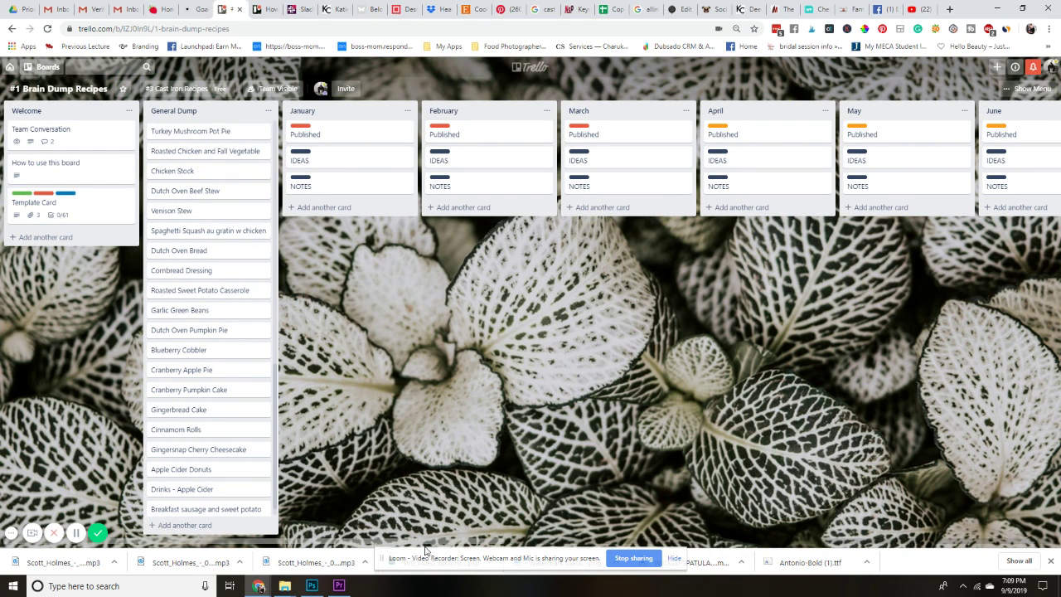
pyautogui.moveTo(421, 547); pyautogui.dragTo(406, 488)
pyautogui.moveTo(302, 544)
pyautogui.mouseDown()
pyautogui.moveTo(407, 547)
pyautogui.moveTo(291, 543)
pyautogui.moveTo(678, 558)
pyautogui.moveTo(286, 546)
pyautogui.mouseUp()
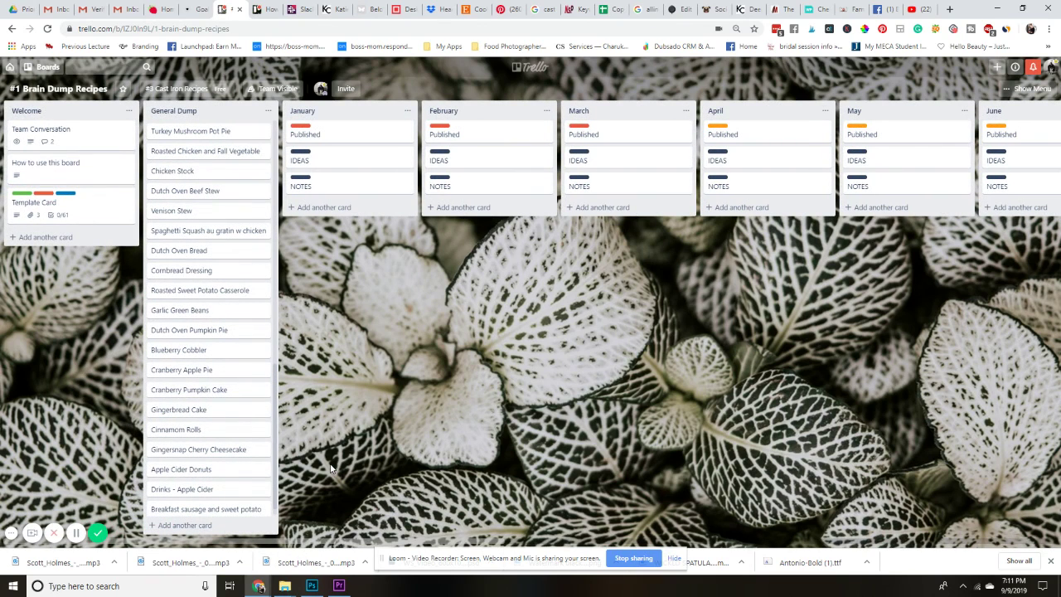